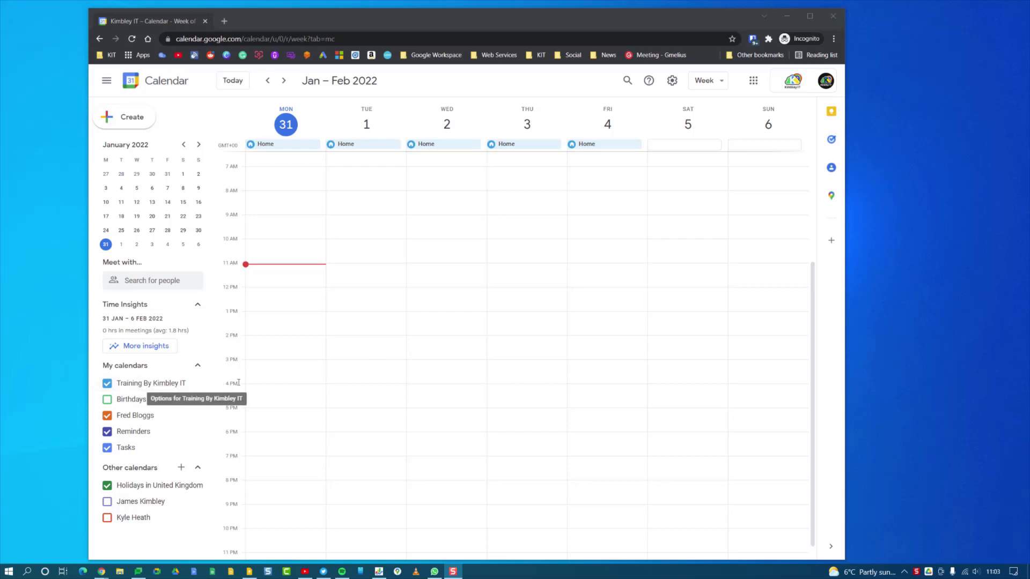
- Open Settings and sharing for the Training By Kimbley IT calendar
click(196, 385)
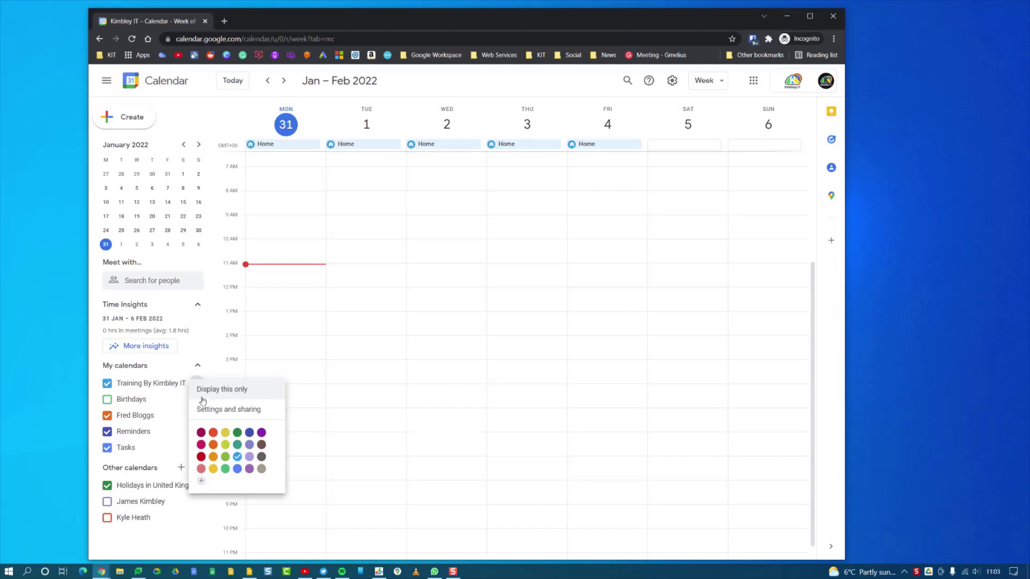
click(205, 411)
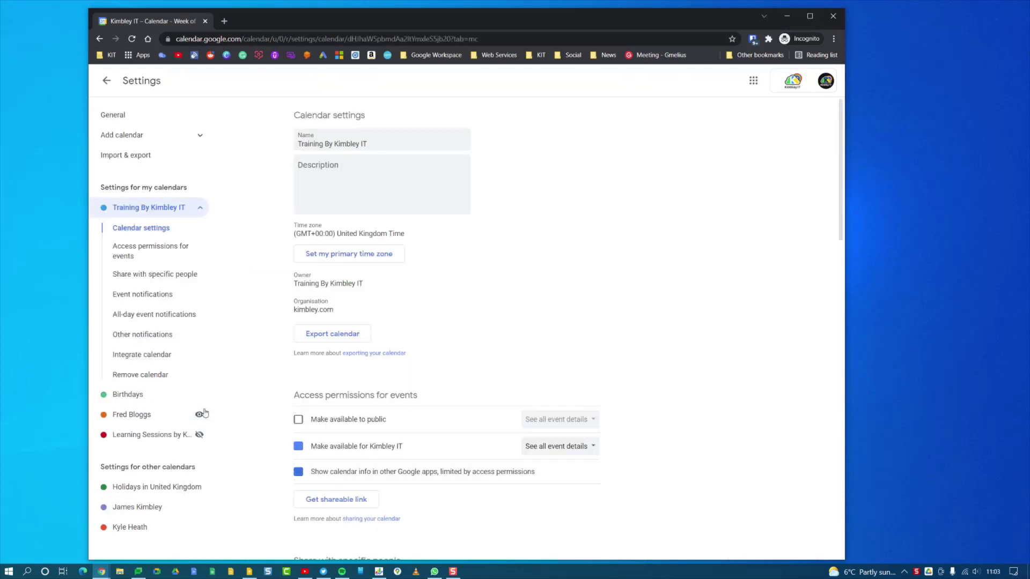
scroll(449, 338, down, 1)
scroll(450, 339, down, 1)
scroll(449, 338, down, 2)
scroll(452, 337, down, 1)
scroll(453, 338, down, 1)
scroll(452, 338, down, 1)
scroll(452, 338, down, 1)
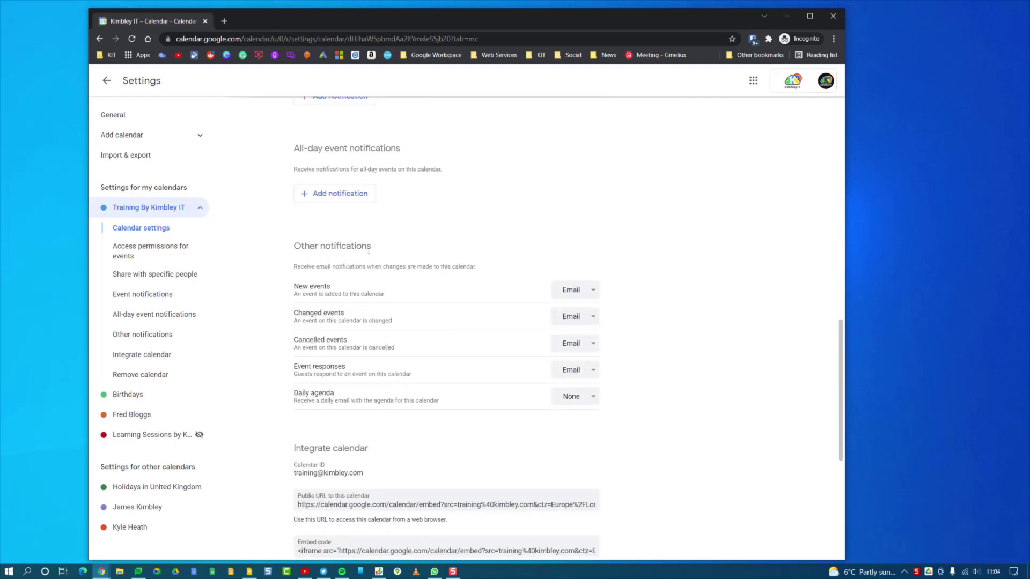
- Change the Daily agenda notification from None to Email
click(570, 399)
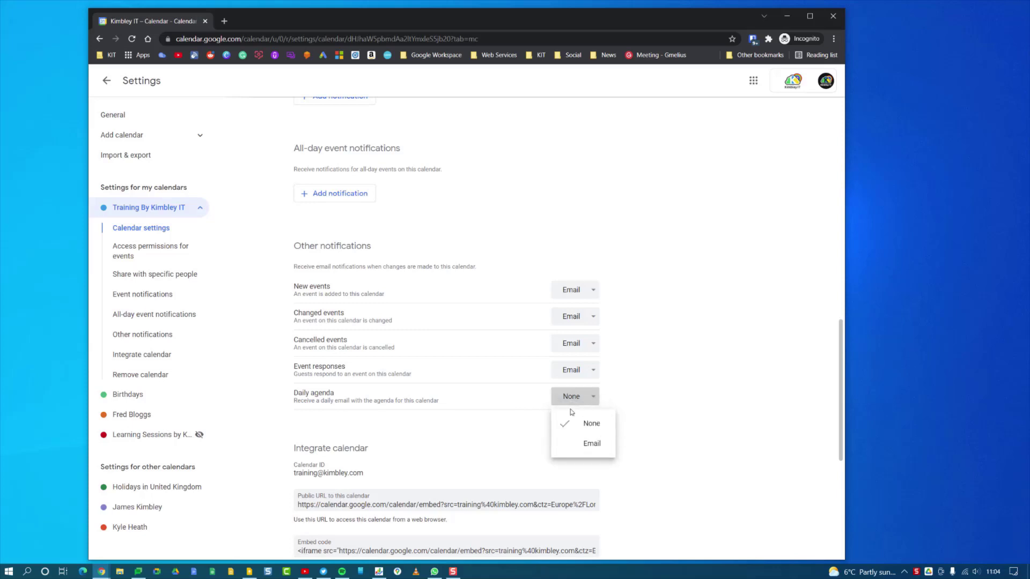
click(590, 444)
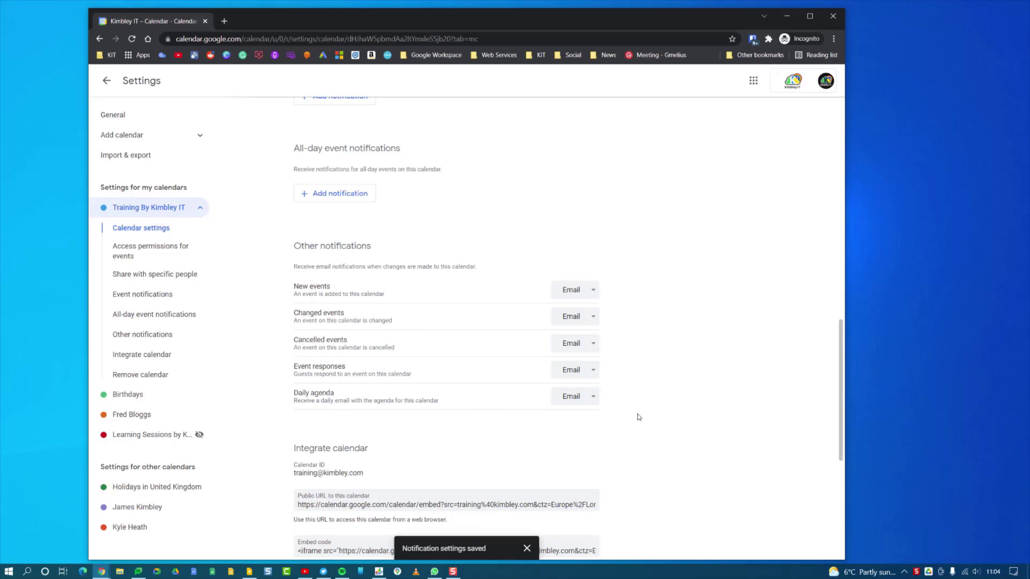